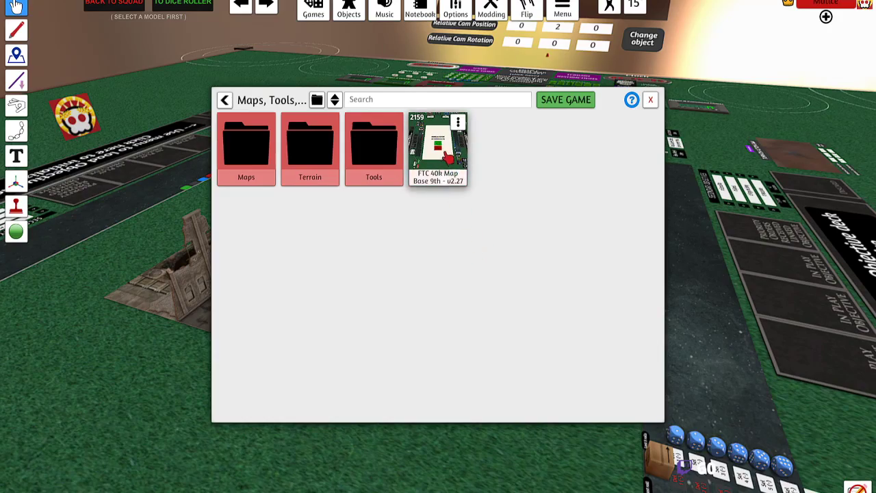
- Load the saved game FTC 40k Map Base 9th - v2.27 and dismiss its startup warning and seat selection
{"action": "left_click_drag", "start_coordinate": [432, 485], "coordinate": [449, 398]}
{"action": "key", "text": "a"}
{"action": "mouse_move", "coordinate": [439, 158]}
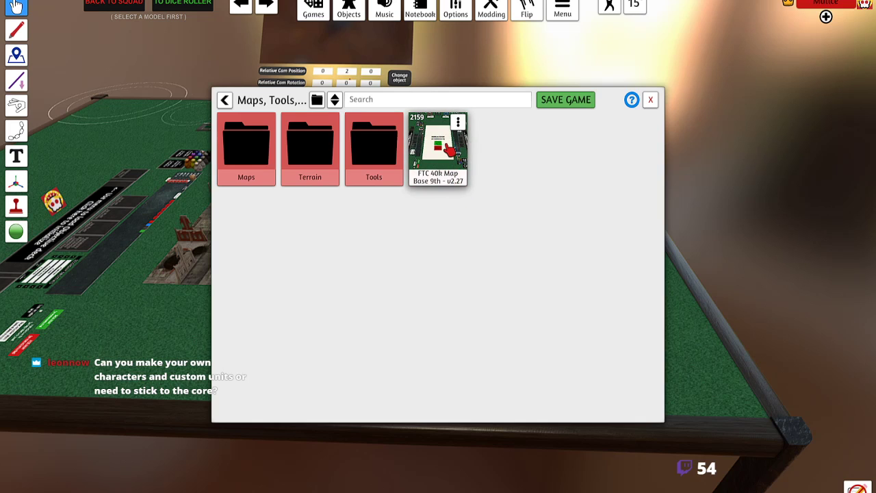
{"action": "left_click", "coordinate": [439, 157]}
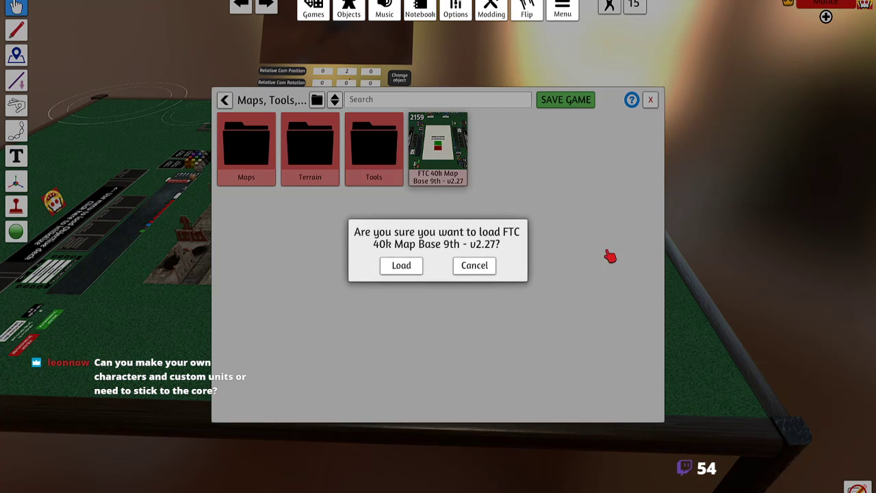
{"action": "left_click", "coordinate": [394, 267]}
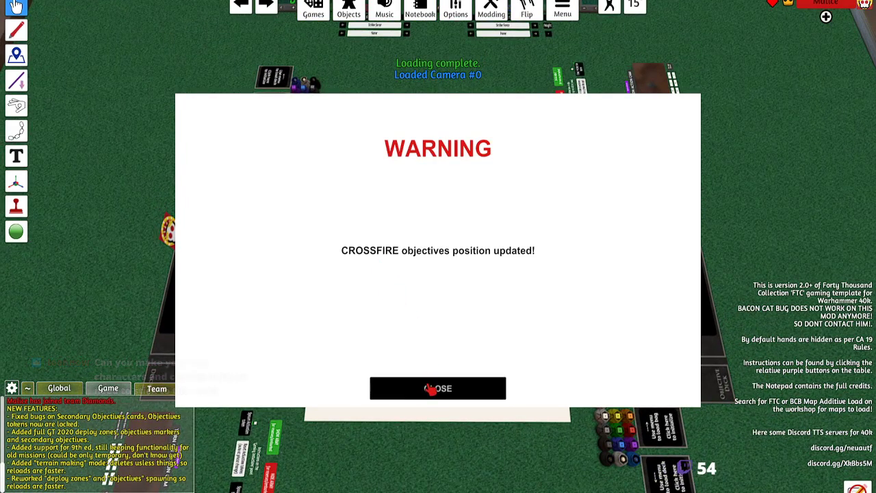
{"action": "left_click", "coordinate": [431, 389]}
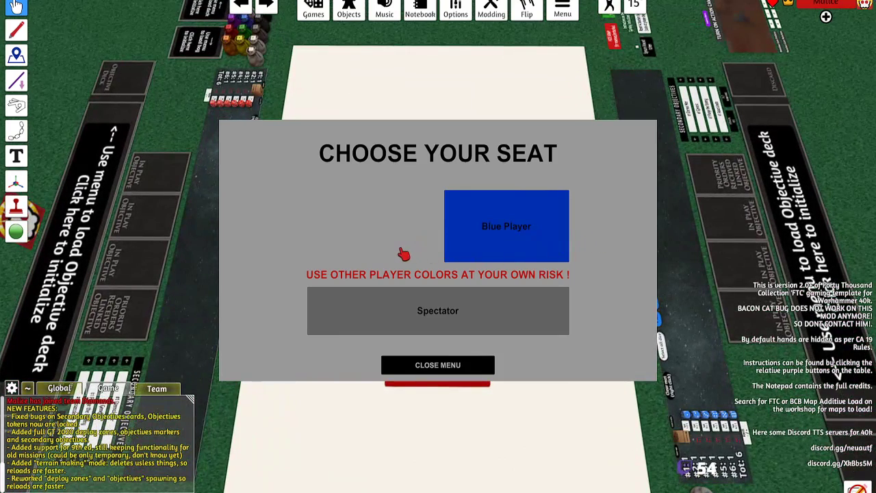
{"action": "left_click", "coordinate": [421, 365]}
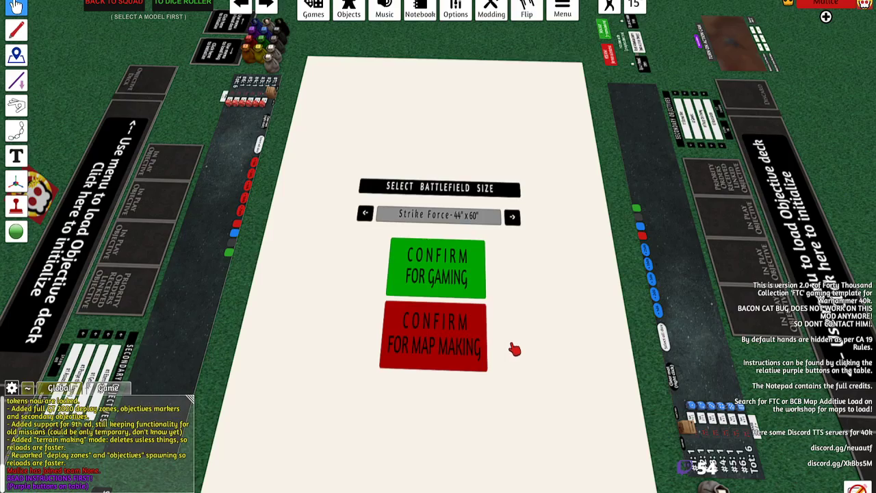
- Cycle through the available battlefield sizes on the mat and settle on Incursion - 44" x 30"
{"action": "right_click", "coordinate": [554, 328]}
{"action": "left_click_drag", "start_coordinate": [445, 365], "coordinate": [328, 357]}
{"action": "scroll", "coordinate": [334, 353], "scroll_direction": "up", "scroll_amount": 2}
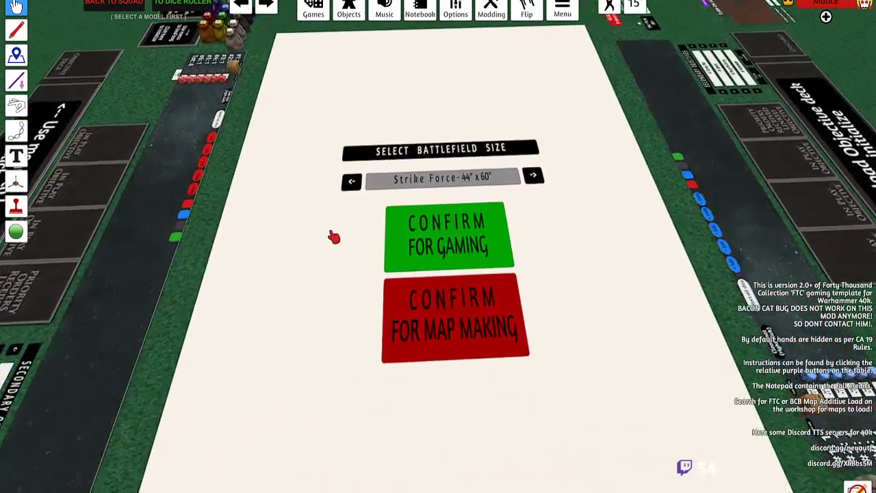
{"action": "left_click", "coordinate": [351, 183]}
{"action": "left_click", "coordinate": [535, 180]}
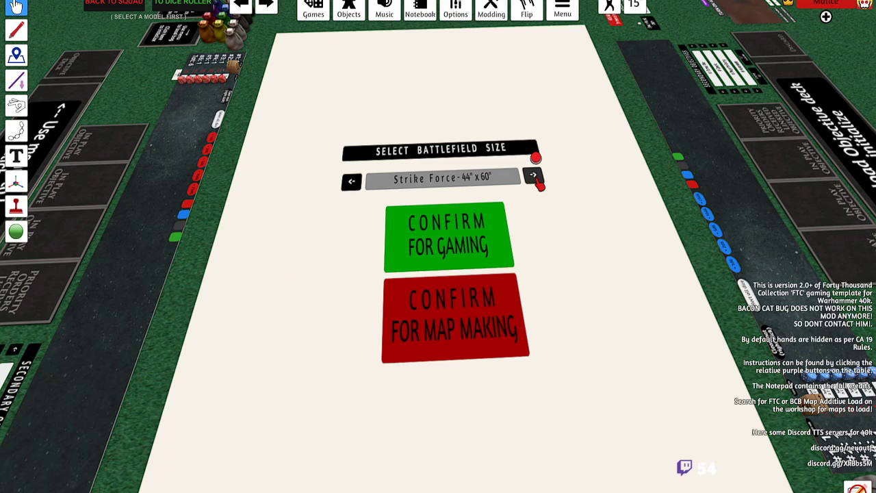
{"action": "left_click", "coordinate": [536, 184]}
{"action": "left_click", "coordinate": [351, 182]}
{"action": "left_click", "coordinate": [351, 182]}
{"action": "left_click", "coordinate": [533, 178]}
{"action": "left_click", "coordinate": [533, 178]}
{"action": "left_click", "coordinate": [533, 178]}
{"action": "left_click", "coordinate": [351, 182]}
{"action": "left_click", "coordinate": [351, 182]}
{"action": "left_click", "coordinate": [351, 182]}
- Preview the Strike Force - 44" x 60" battlefield and return the size to Incursion - 44" x 30"
{"action": "scroll", "coordinate": [637, 280], "scroll_direction": "down", "scroll_amount": 5}
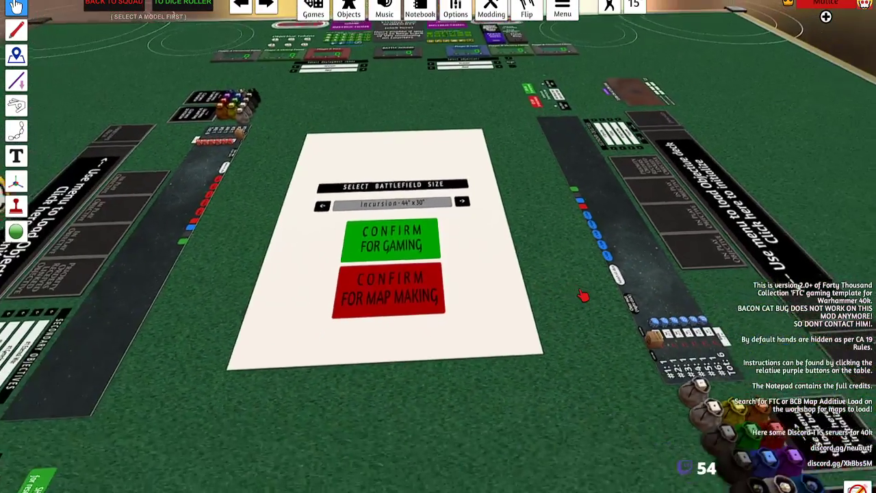
{"action": "scroll", "coordinate": [582, 295], "scroll_direction": "up", "scroll_amount": 3}
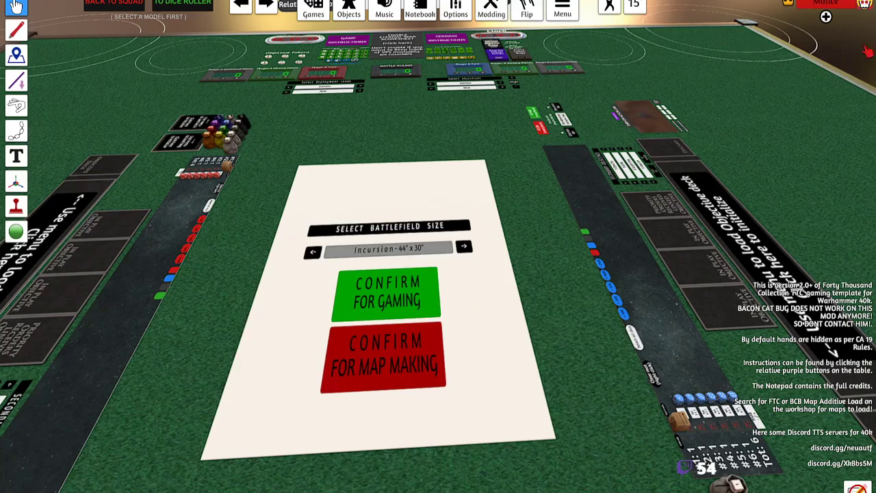
{"action": "key", "text": "w"}
{"action": "scroll", "coordinate": [472, 395], "scroll_direction": "up", "scroll_amount": 3}
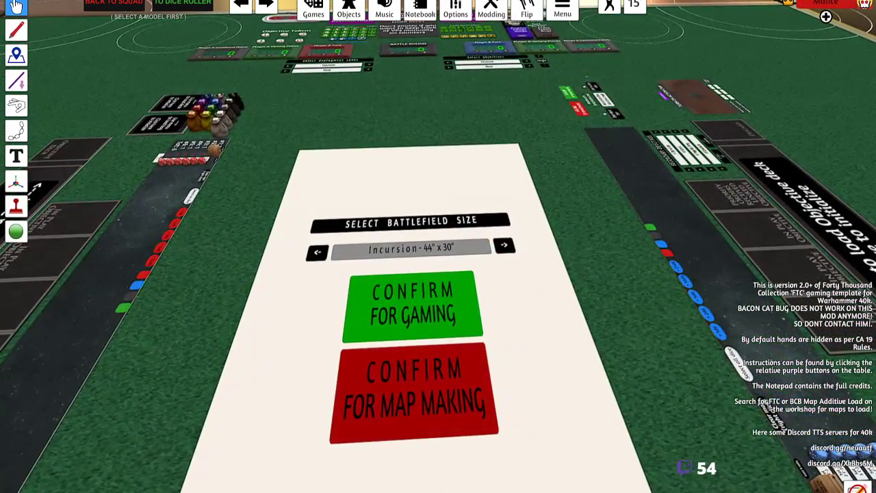
{"action": "scroll", "coordinate": [328, 362], "scroll_direction": "down", "scroll_amount": 3}
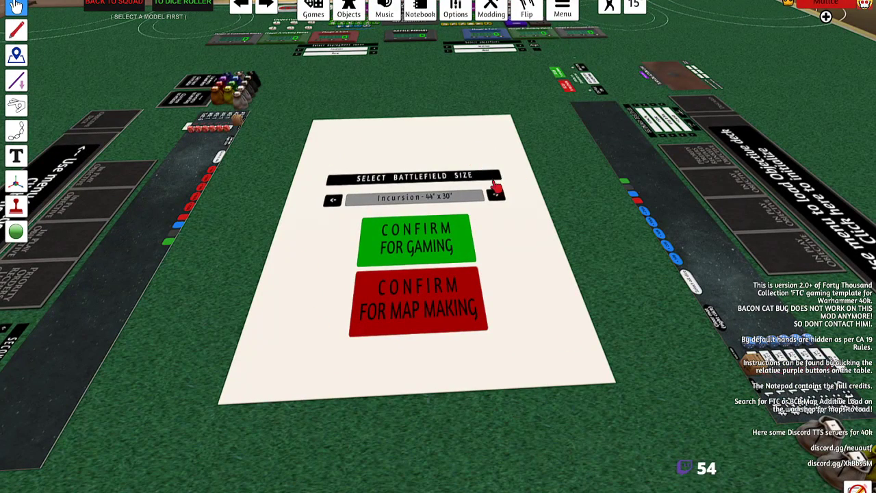
{"action": "left_click", "coordinate": [497, 196]}
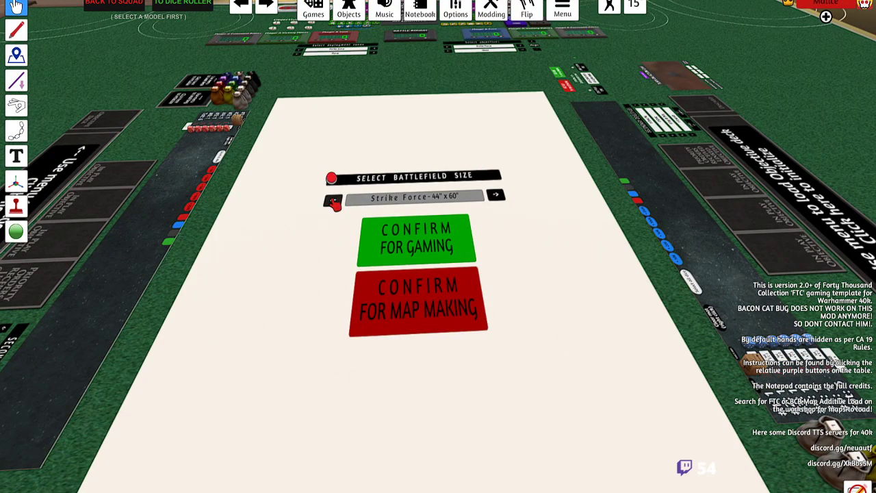
{"action": "left_click", "coordinate": [333, 200]}
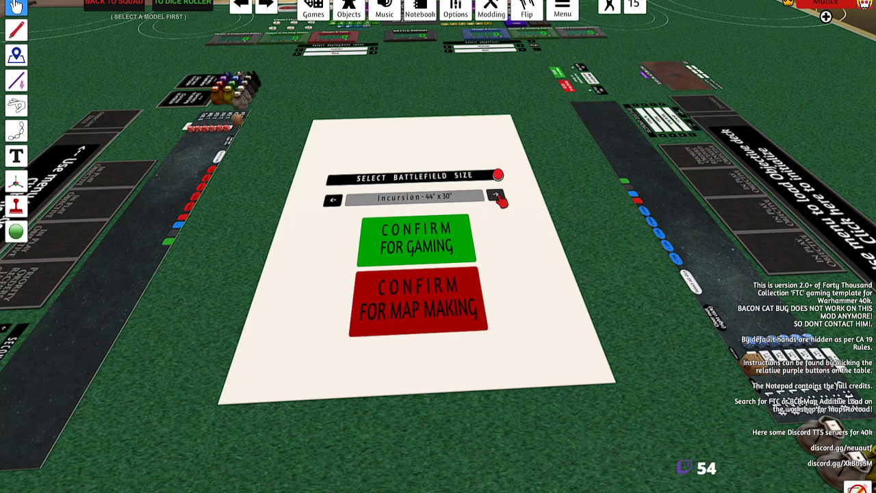
- Preview the battlefield sizes up through Strike Force to Onslaught, returning to Incursion - 44" x 30" each time
{"action": "left_click", "coordinate": [495, 196]}
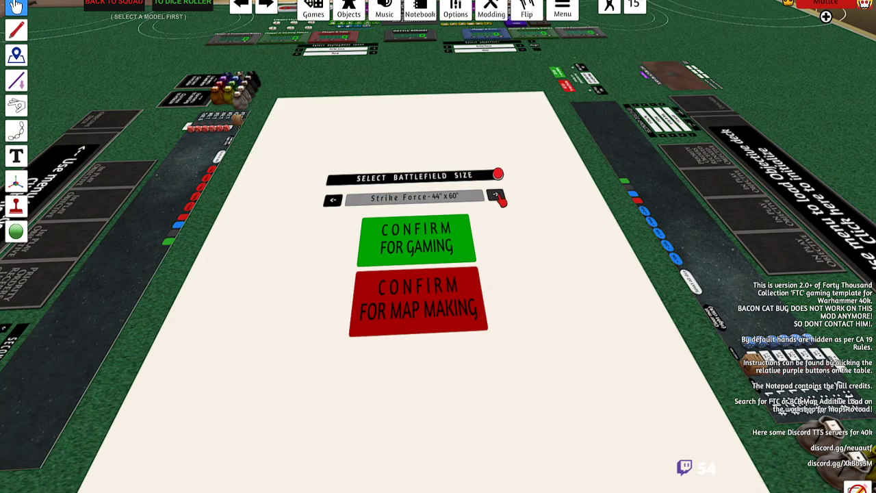
{"action": "left_click", "coordinate": [495, 196]}
{"action": "left_click", "coordinate": [333, 201]}
{"action": "left_click", "coordinate": [333, 200]}
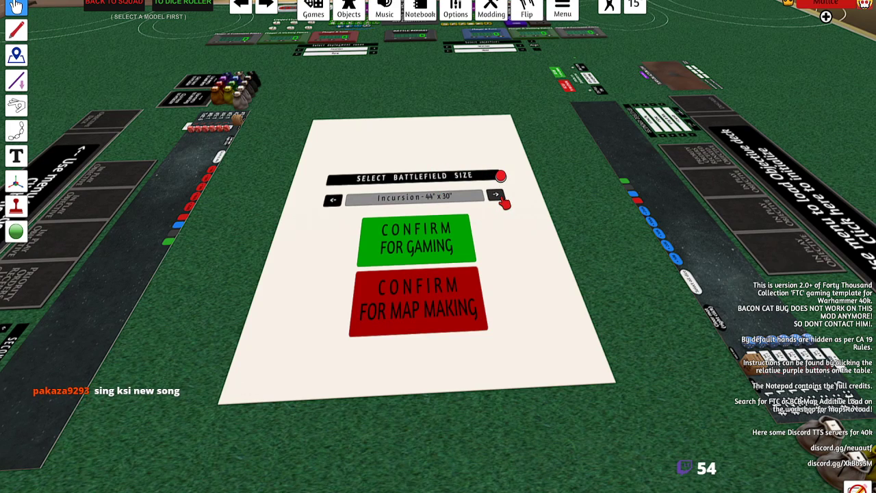
{"action": "left_click", "coordinate": [500, 197]}
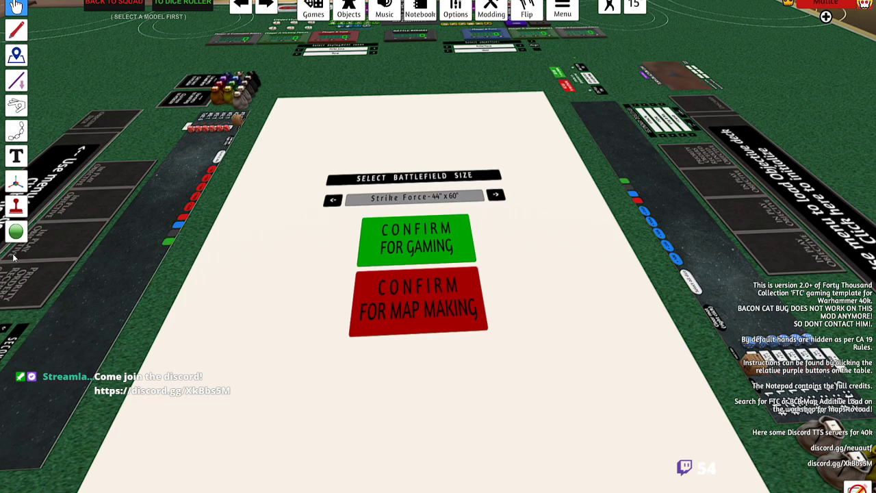
{"action": "left_click", "coordinate": [497, 195]}
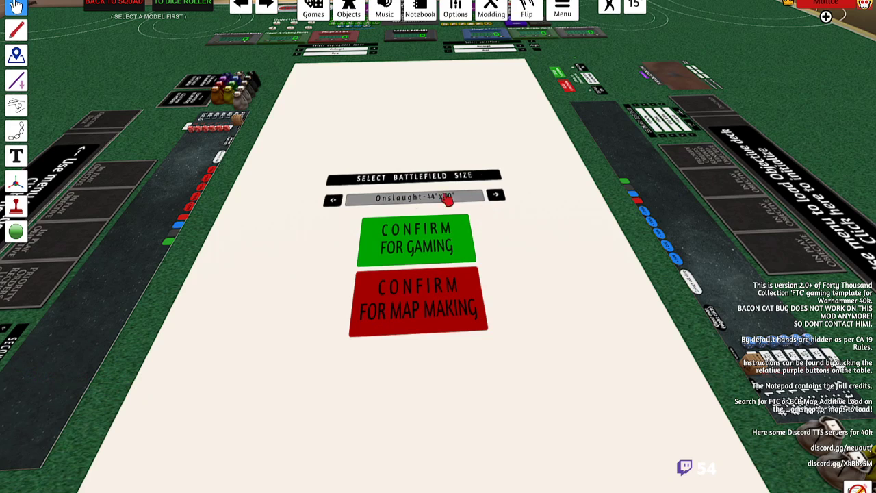
{"action": "left_click", "coordinate": [332, 199]}
{"action": "left_click", "coordinate": [334, 198]}
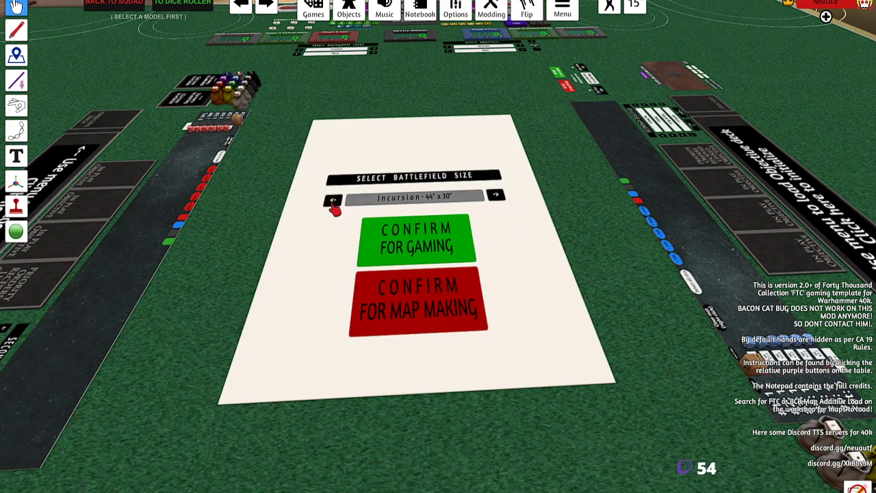
- Switch the battlefield size repeatedly between Incursion and Strike Force to compare them, ending on Incursion - 44" x 30"
{"action": "left_click", "coordinate": [502, 200]}
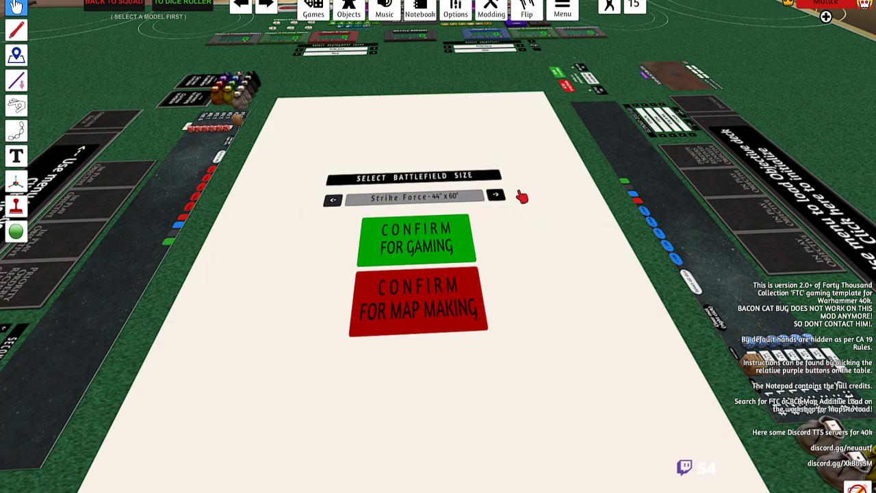
{"action": "left_click", "coordinate": [333, 200]}
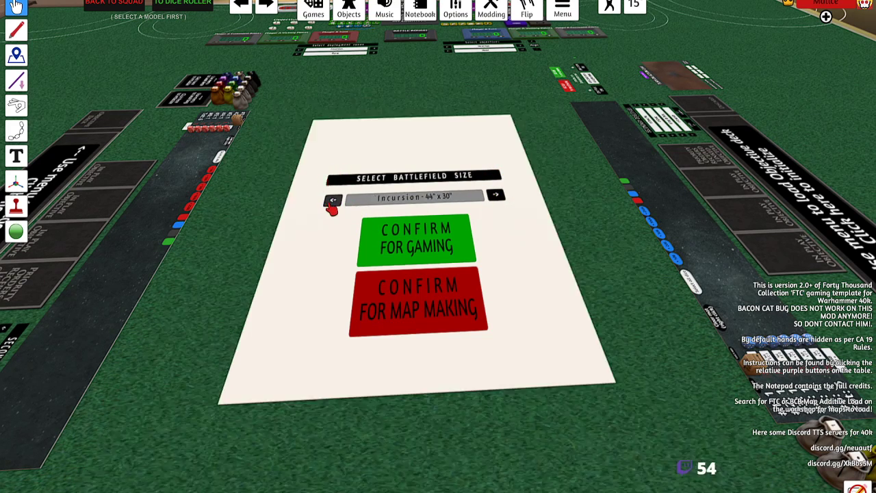
{"action": "left_click", "coordinate": [494, 198]}
{"action": "left_click", "coordinate": [333, 200]}
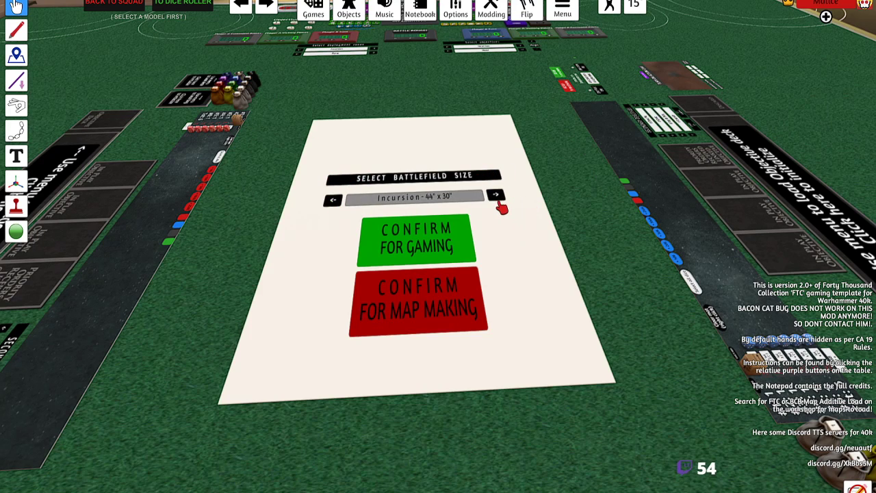
{"action": "left_click", "coordinate": [495, 196]}
{"action": "left_click", "coordinate": [333, 200]}
{"action": "left_click", "coordinate": [332, 200]}
{"action": "left_click", "coordinate": [499, 196]}
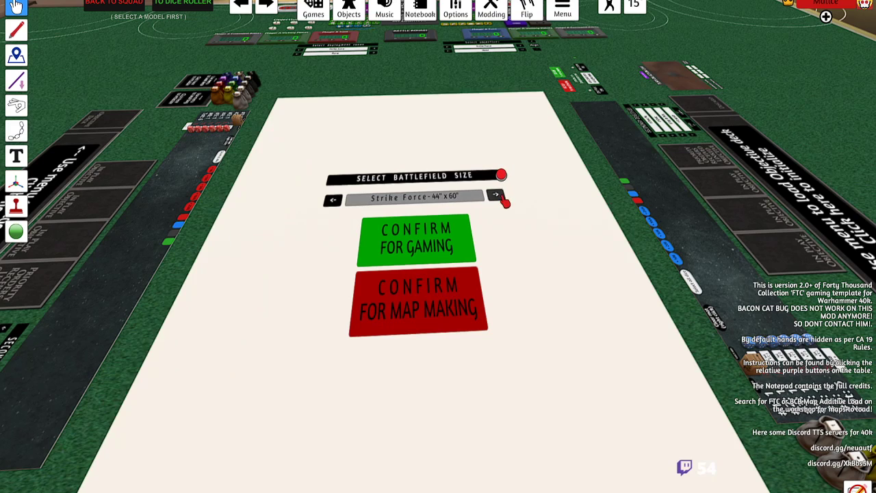
{"action": "left_click", "coordinate": [331, 207]}
{"action": "left_click", "coordinate": [331, 207]}
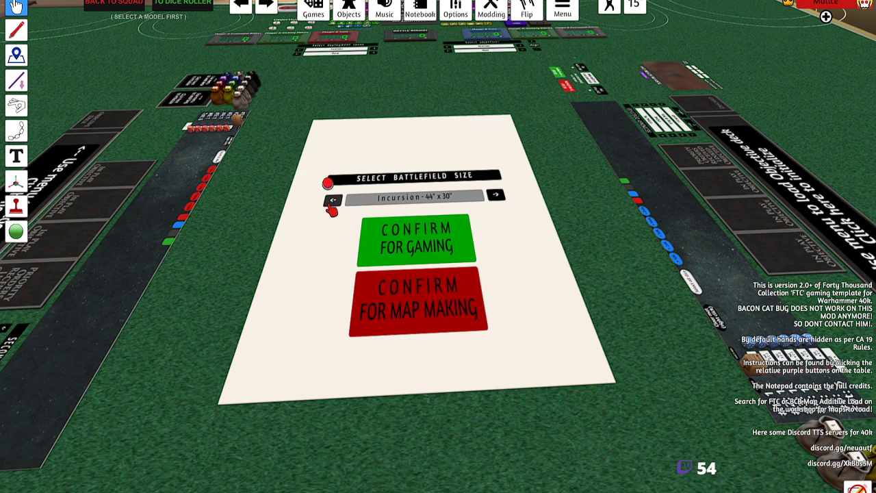
- Browse the saved games' Maps, Tools, and Terrain folder to Maps, check Combat Patrol, and open the Incursion folder
{"action": "scroll", "coordinate": [383, 216], "scroll_direction": "down", "scroll_amount": 3}
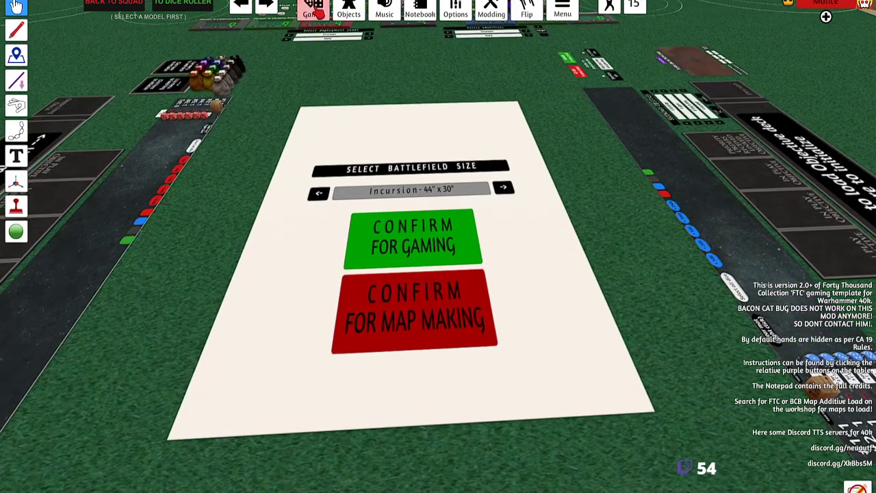
{"action": "left_click", "coordinate": [314, 8]}
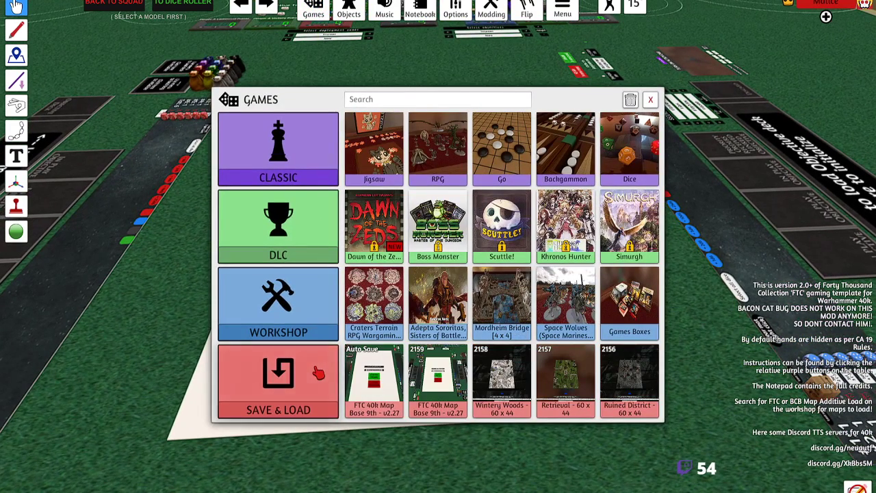
{"action": "left_click", "coordinate": [318, 373]}
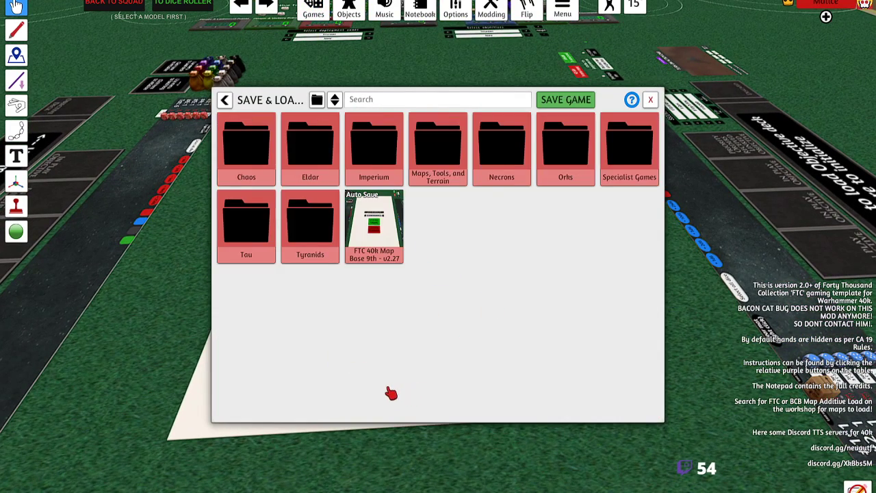
{"action": "left_click", "coordinate": [437, 147]}
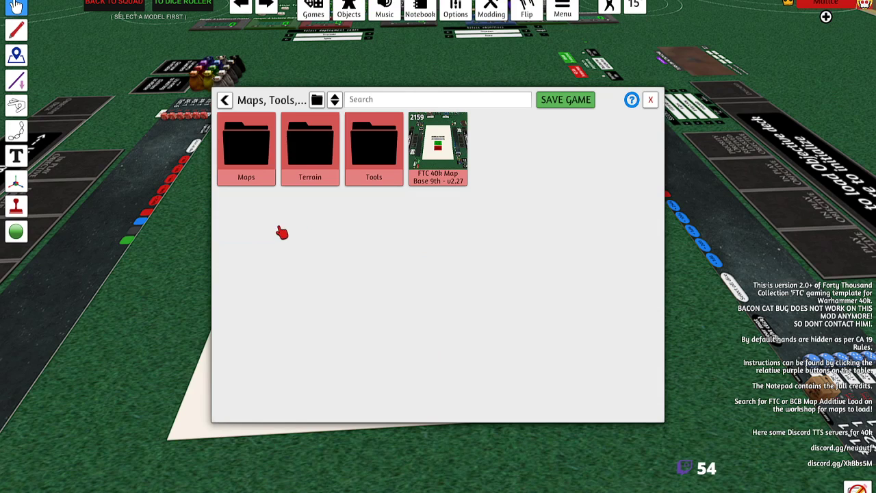
{"action": "left_click", "coordinate": [248, 147]}
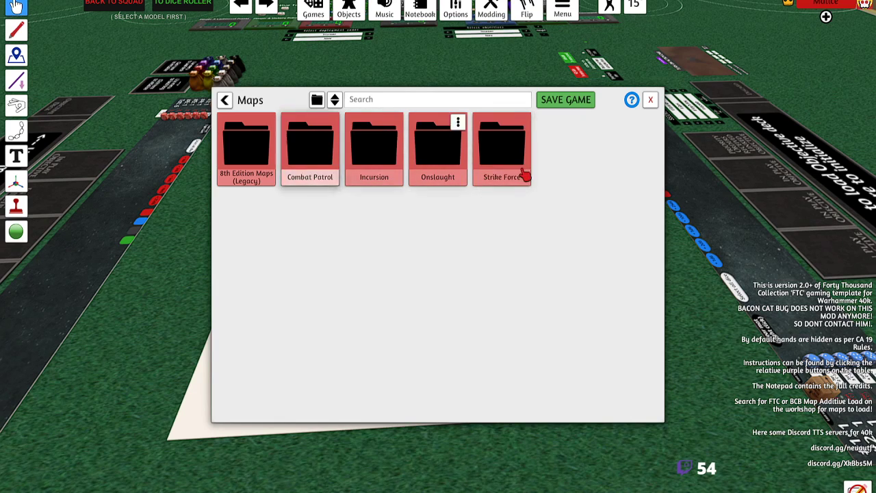
{"action": "left_click", "coordinate": [300, 140]}
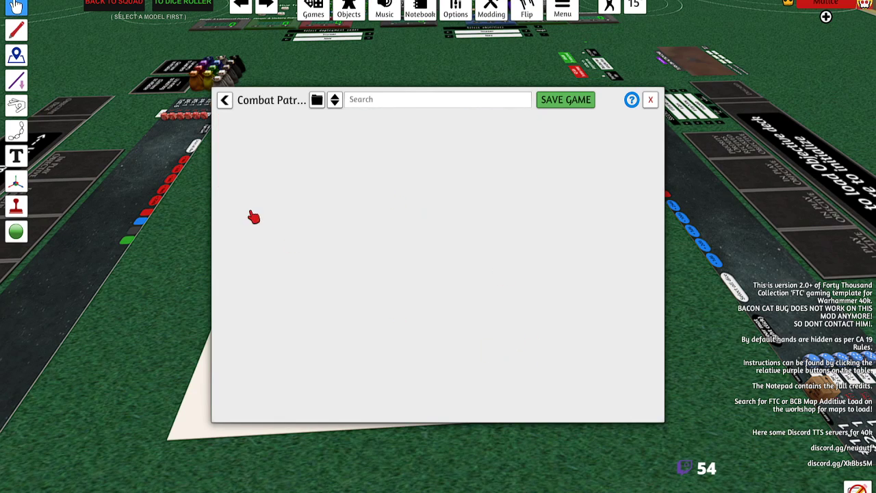
{"action": "left_click", "coordinate": [223, 100]}
{"action": "left_click", "coordinate": [373, 140]}
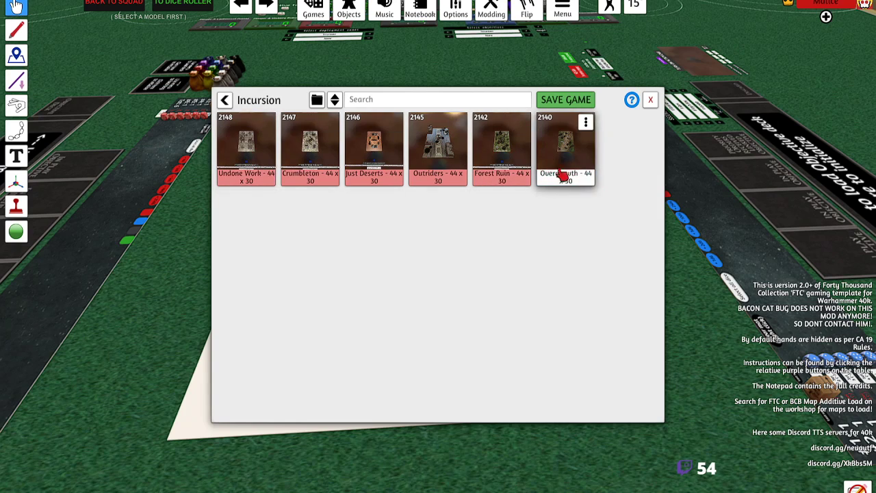
- Additively load the map Undone Work - 44 x 30 onto the table
{"action": "left_click", "coordinate": [266, 122]}
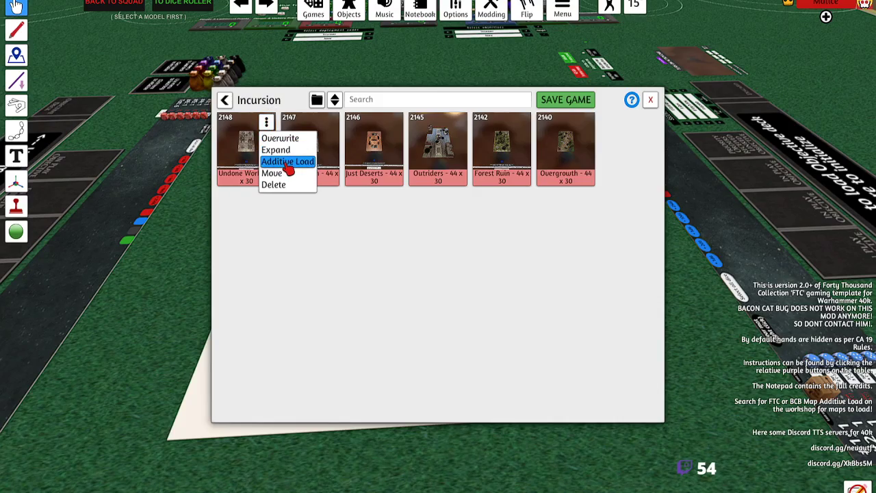
{"action": "left_click", "coordinate": [287, 161]}
{"action": "left_click", "coordinate": [415, 266]}
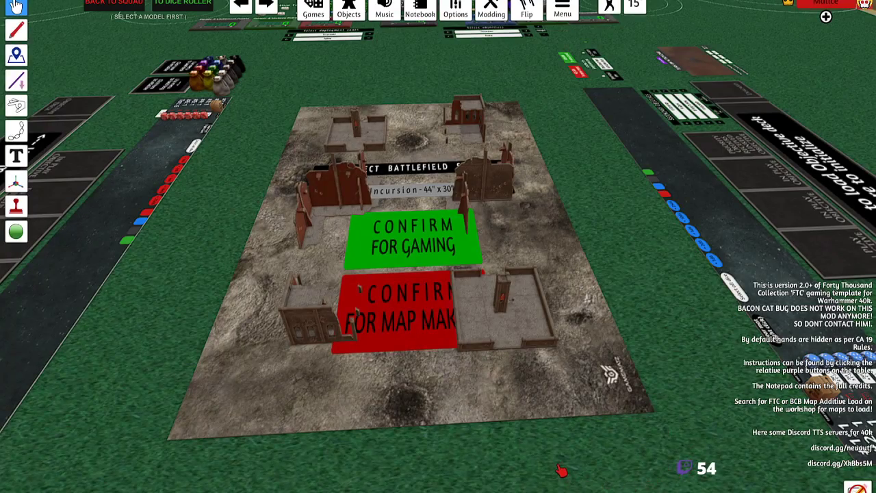
- Examine the loaded terrain layout and the confirm and remove terrain options in front of the battlefield
{"action": "left_click_drag", "start_coordinate": [561, 471], "coordinate": [530, 475]}
{"action": "key", "text": "s"}
{"action": "key", "text": "w"}
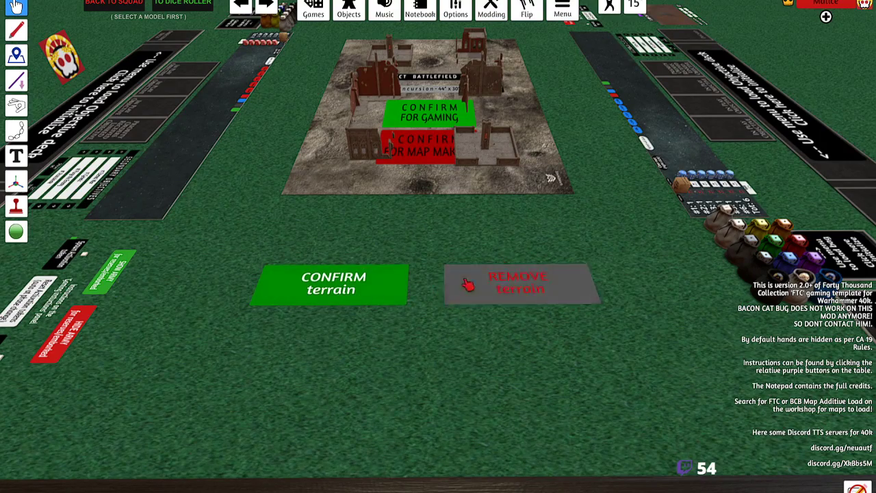
{"action": "key", "text": "w"}
{"action": "key", "text": "s"}
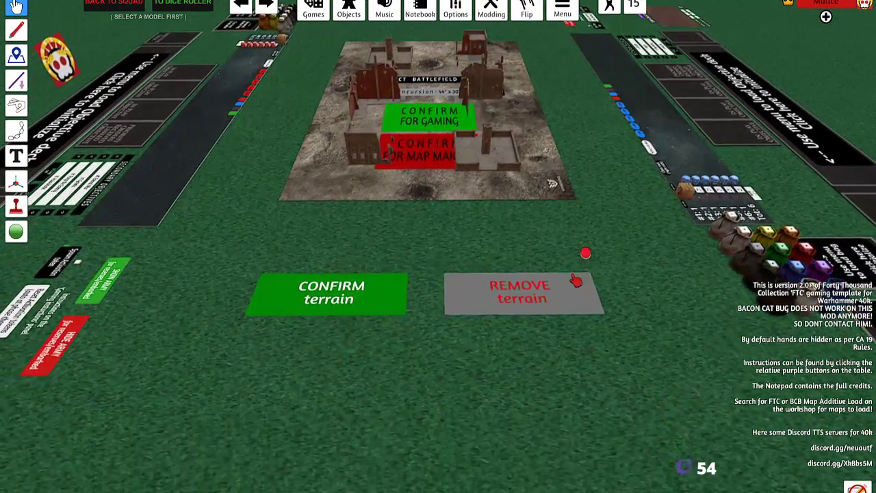
{"action": "key", "text": "w"}
{"action": "key", "text": "s"}
{"action": "key", "text": "w"}
{"action": "key", "text": "s"}
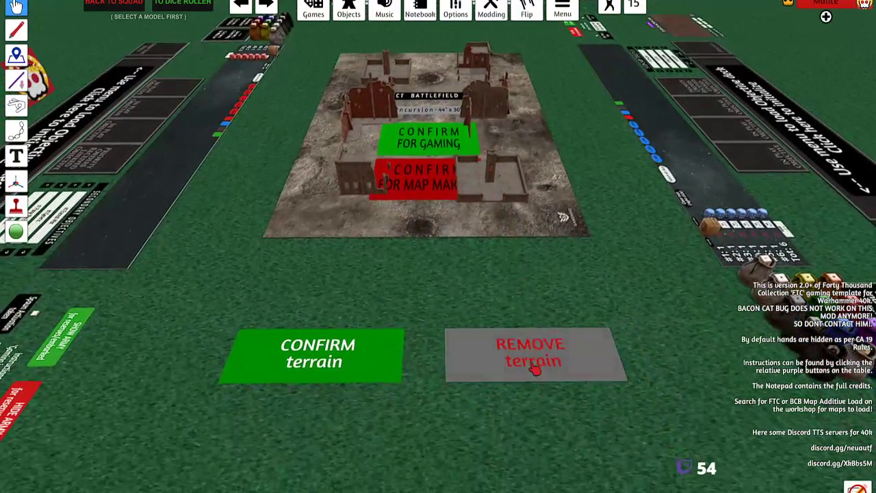
- Remove the loaded Undone Work terrain from the Incursion battlefield
{"action": "left_click", "coordinate": [534, 368]}
{"action": "key", "text": "w"}
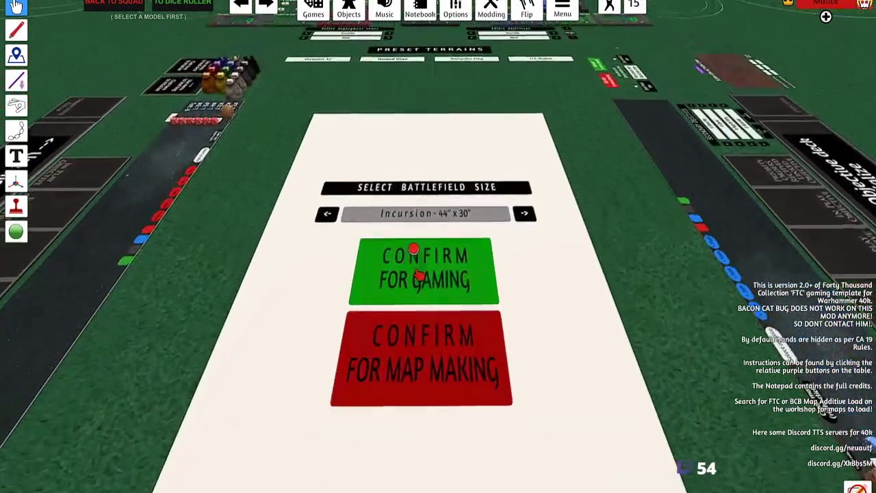
{"action": "key", "text": "s"}
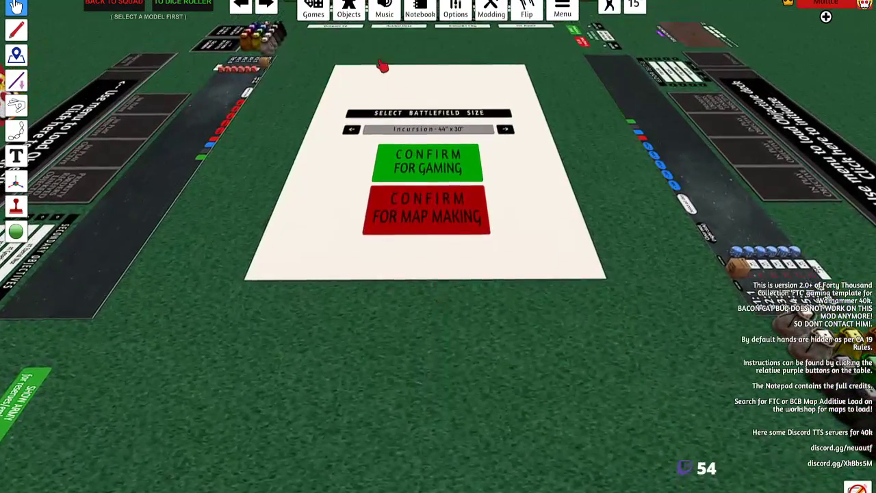
- Additively load the map Crumbleton - 44 x 30 from the Incursion folder of the saved Maps, Tools, and Terrain
{"action": "left_click", "coordinate": [313, 8]}
{"action": "left_click", "coordinate": [296, 385]}
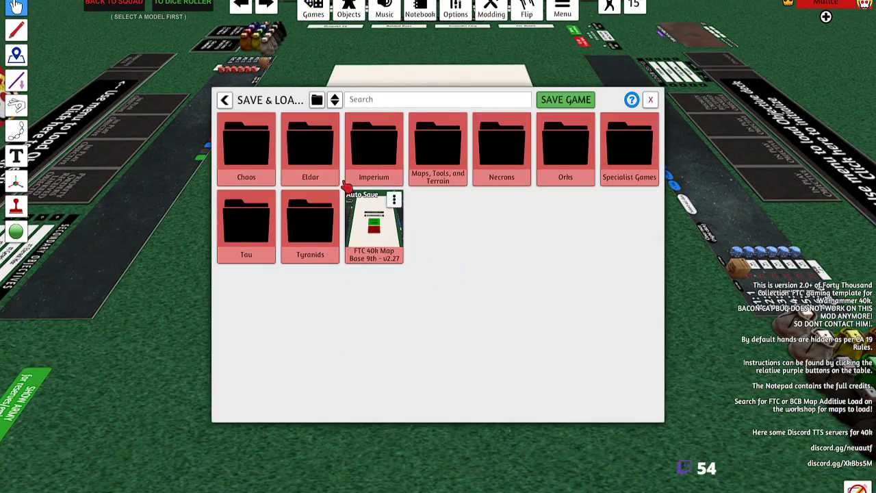
{"action": "left_click", "coordinate": [435, 173]}
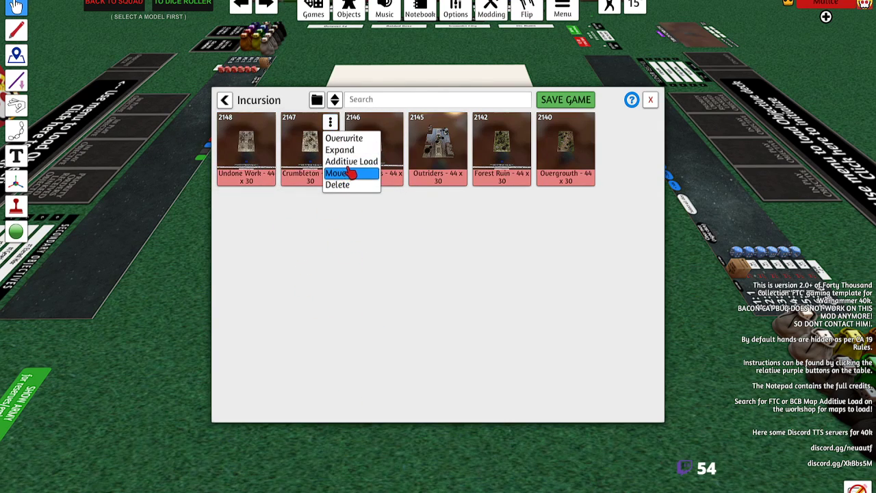
{"action": "left_click", "coordinate": [351, 163]}
{"action": "key", "text": "Return"}
- Dismiss the Custom Model dialog for the missing tree models and confirm the loaded terrain
{"action": "key", "text": "d"}
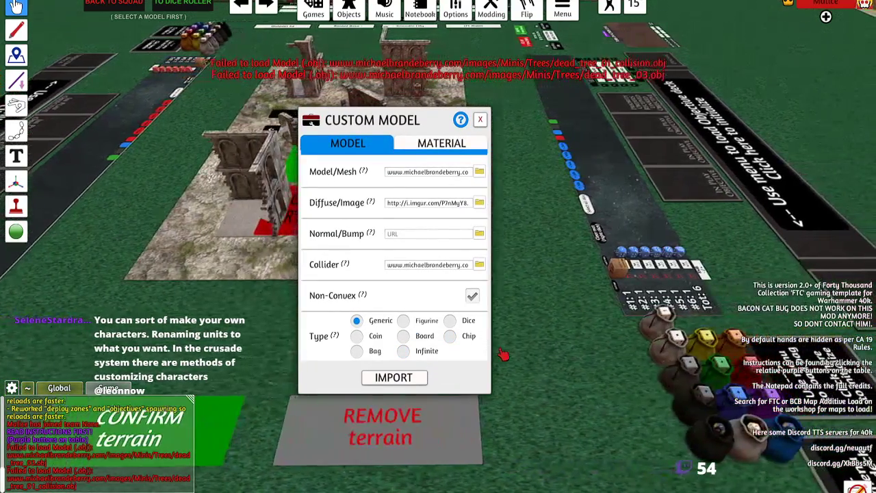
{"action": "key", "text": "s"}
{"action": "left_click_drag", "start_coordinate": [531, 308], "coordinate": [495, 313]}
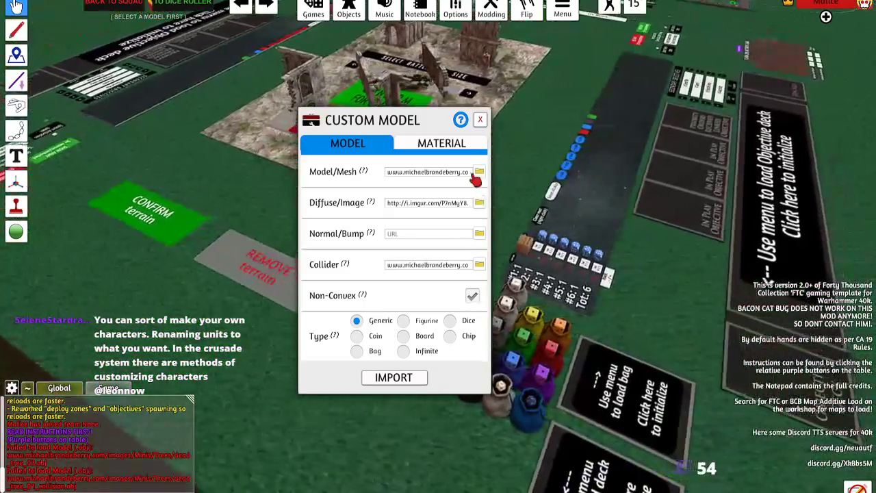
{"action": "left_click_drag", "start_coordinate": [353, 288], "coordinate": [532, 290]}
{"action": "key", "text": "a"}
{"action": "key", "text": "w"}
{"action": "key", "text": "s"}
{"action": "key", "text": "d"}
{"action": "left_click", "coordinate": [328, 385]}
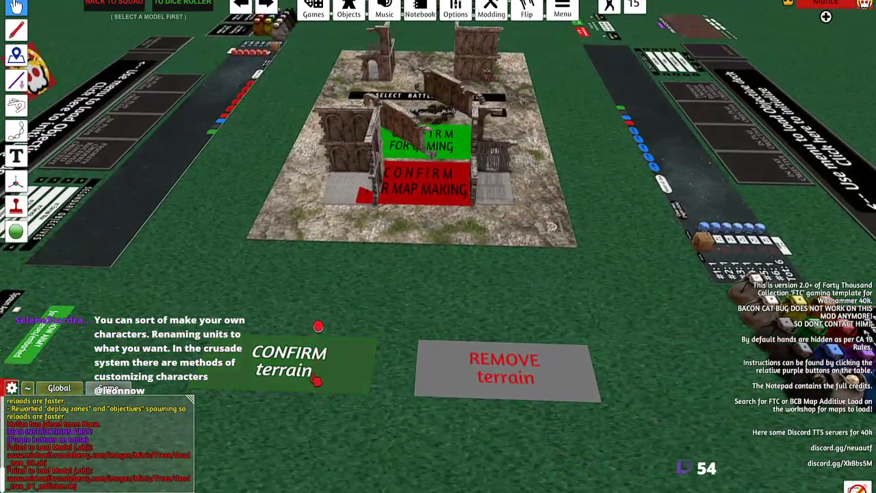
- Confirm the Incursion - 44" x 30" battlefield for gaming
{"action": "key", "text": "w"}
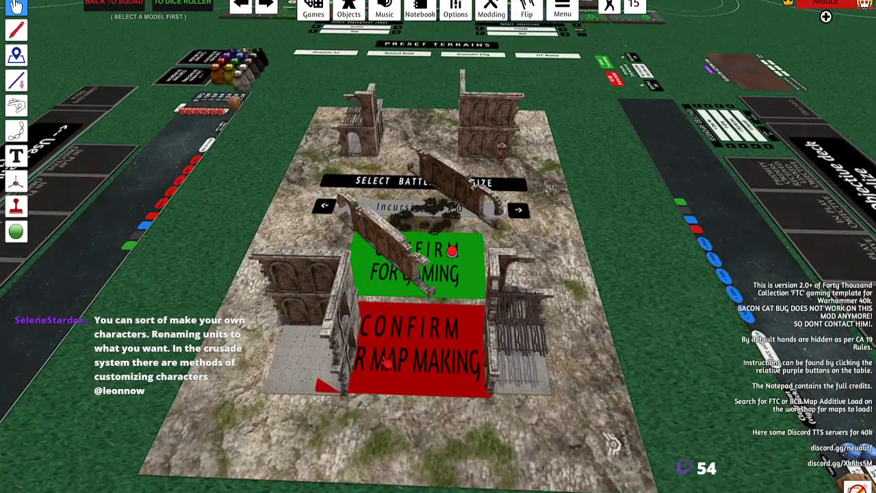
{"action": "key", "text": "s"}
{"action": "scroll", "coordinate": [441, 385], "scroll_direction": "up", "scroll_amount": 2}
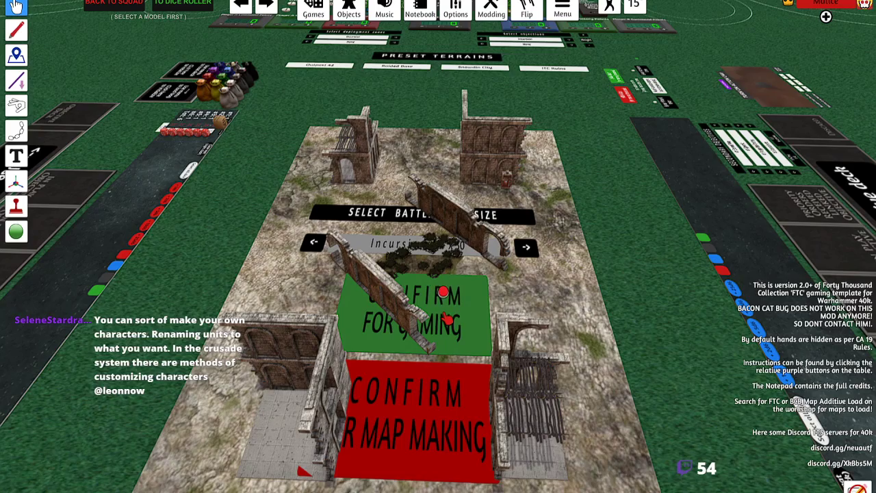
{"action": "scroll", "coordinate": [392, 268], "scroll_direction": "down", "scroll_amount": 3}
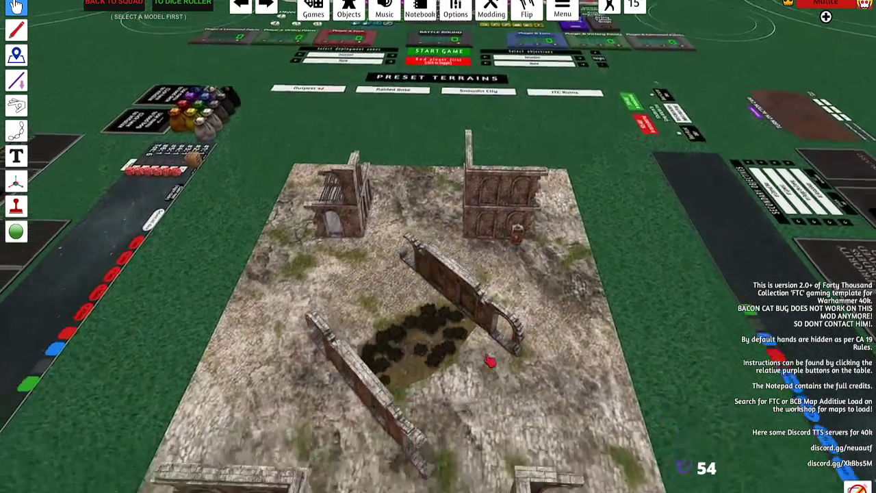
- Examine the confirmed battlefield with its ruin walls and the game setup controls beyond the board
{"action": "key", "text": "w"}
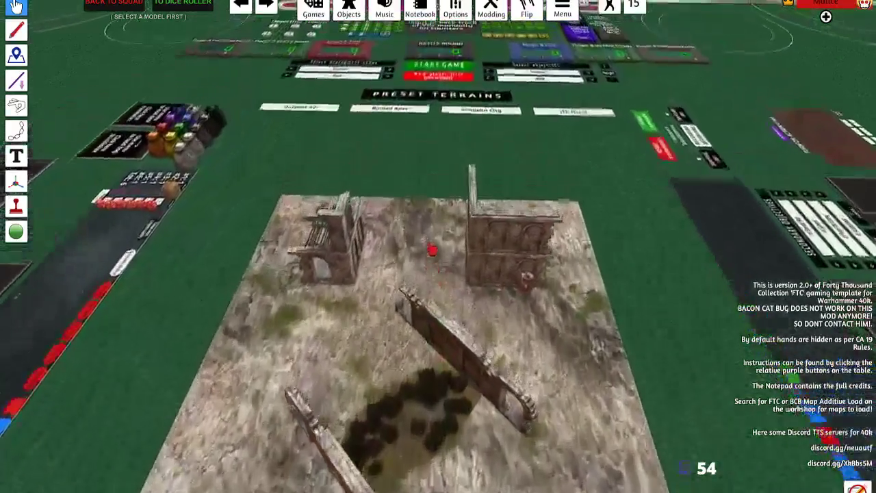
{"action": "key", "text": "s"}
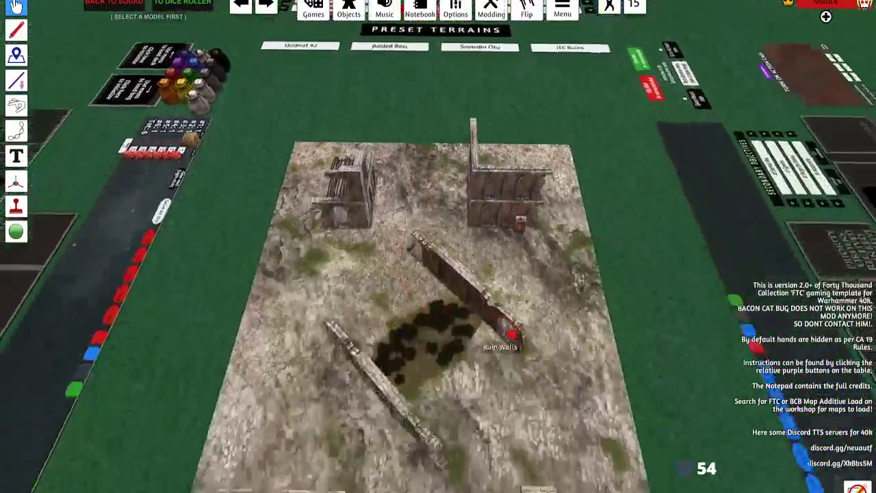
{"action": "scroll", "coordinate": [471, 311], "scroll_direction": "down", "scroll_amount": 3}
{"action": "scroll", "coordinate": [472, 305], "scroll_direction": "up", "scroll_amount": 2}
{"action": "key", "text": "w"}
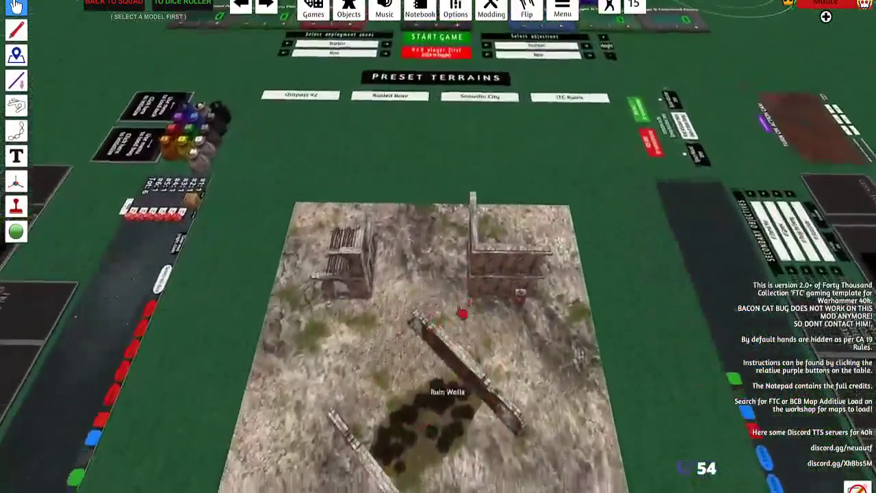